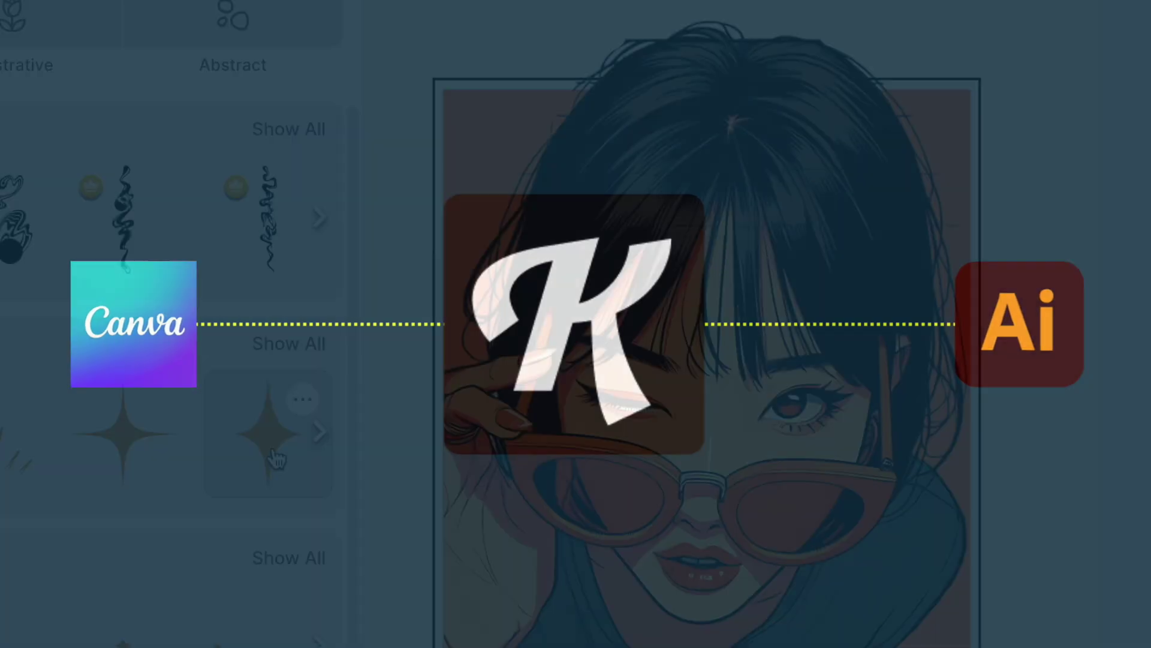
Add a gold sparkle near the poster's top-left corner and reshape the BARBER text's warp curve
{"action": "left_click_drag", "start_coordinate": [268, 431], "coordinate": [548, 342]}
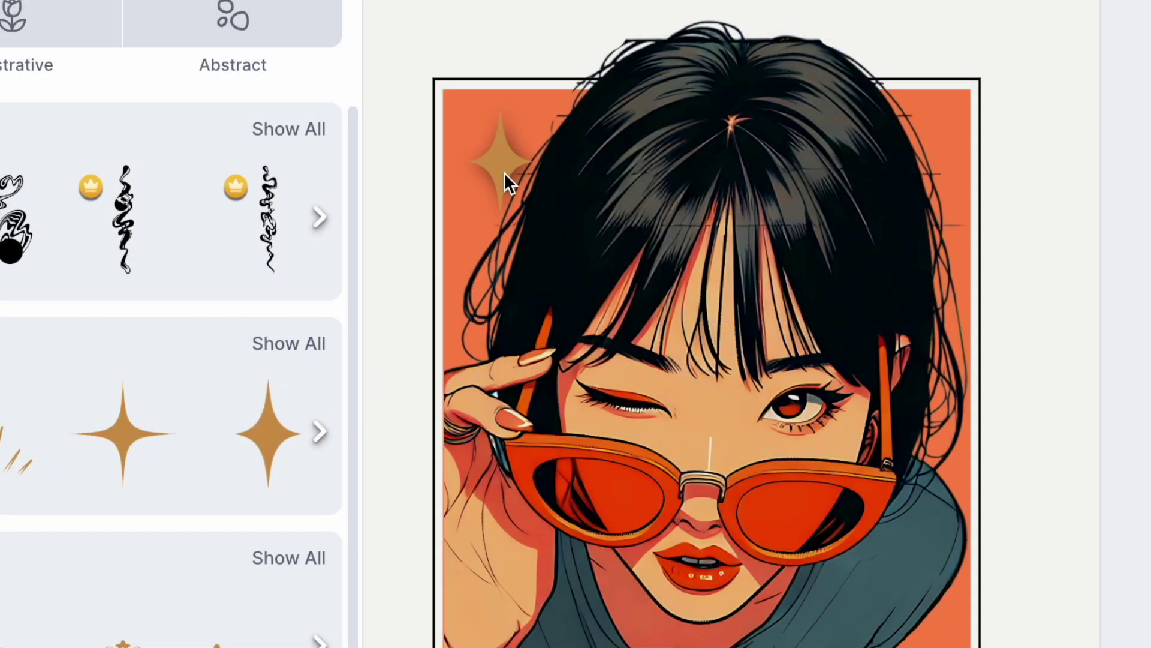
{"action": "left_click_drag", "start_coordinate": [506, 174], "coordinate": [507, 175]}
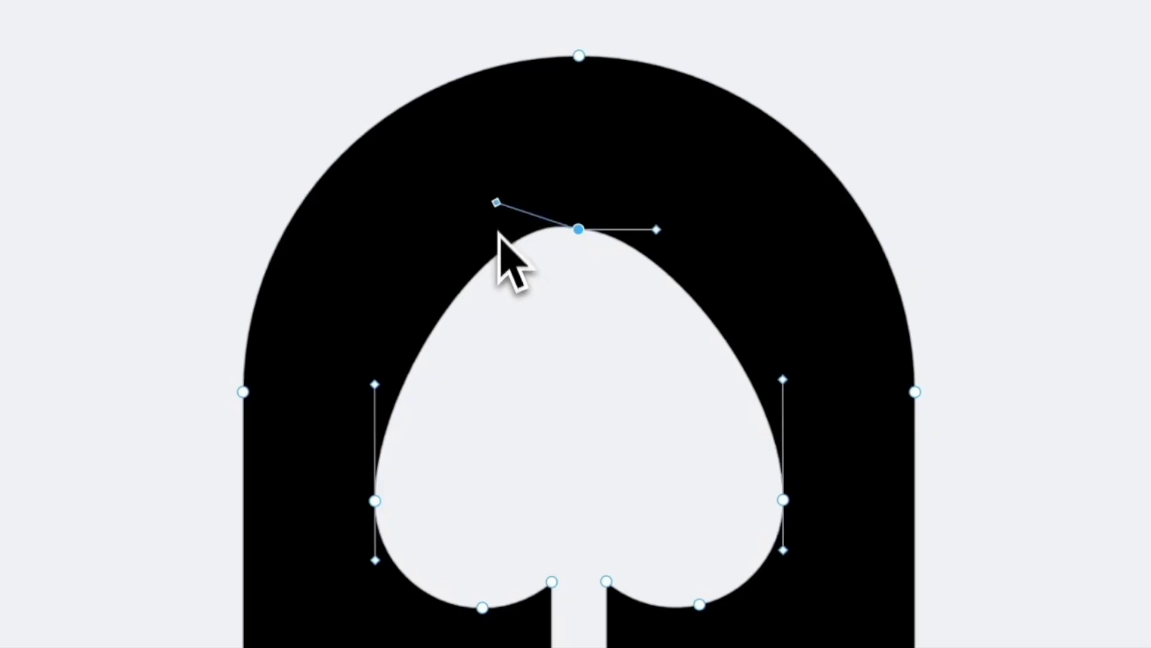
{"action": "left_click_drag", "start_coordinate": [497, 203], "coordinate": [528, 320]}
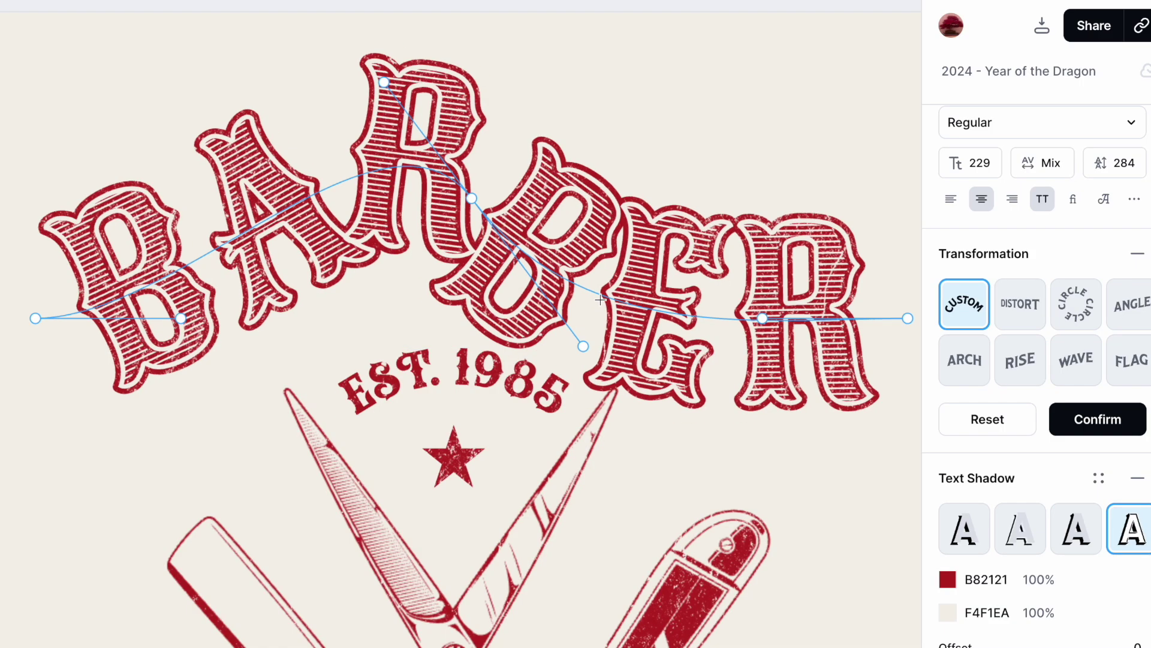
{"action": "left_click_drag", "start_coordinate": [602, 314], "coordinate": [614, 217]}
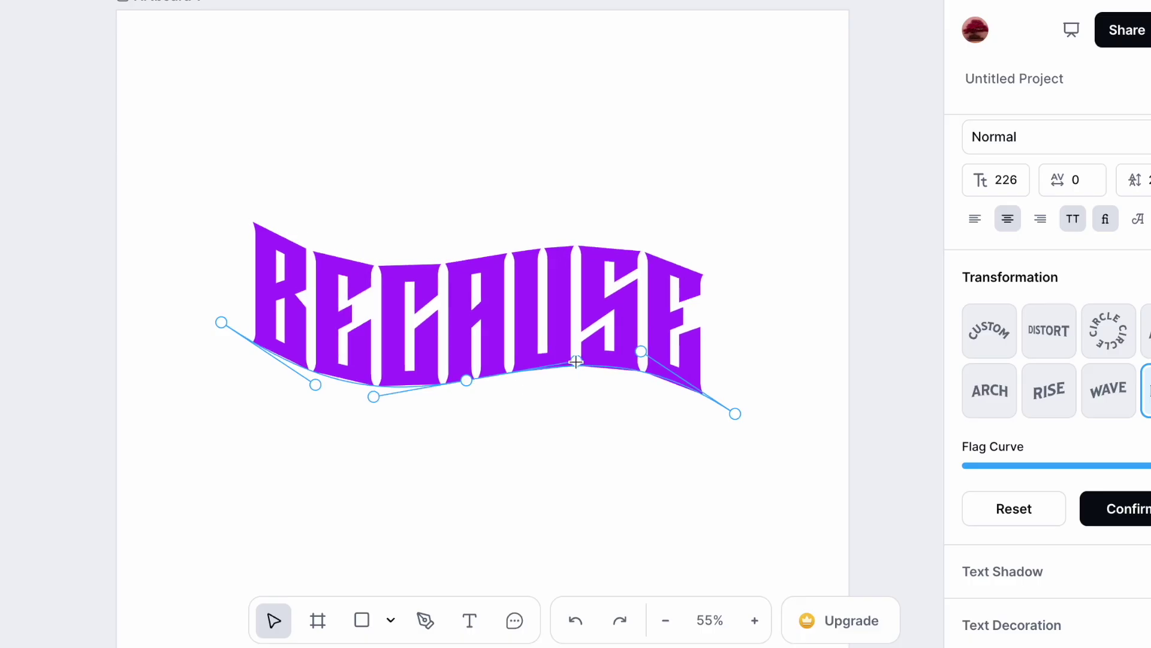
Give the BECAUSE text a striped decoration and thin its grey stripes with the Weight slider
{"action": "scroll", "coordinate": [978, 447], "scroll_direction": "down", "scroll_amount": 3}
{"action": "left_click", "coordinate": [989, 473]}
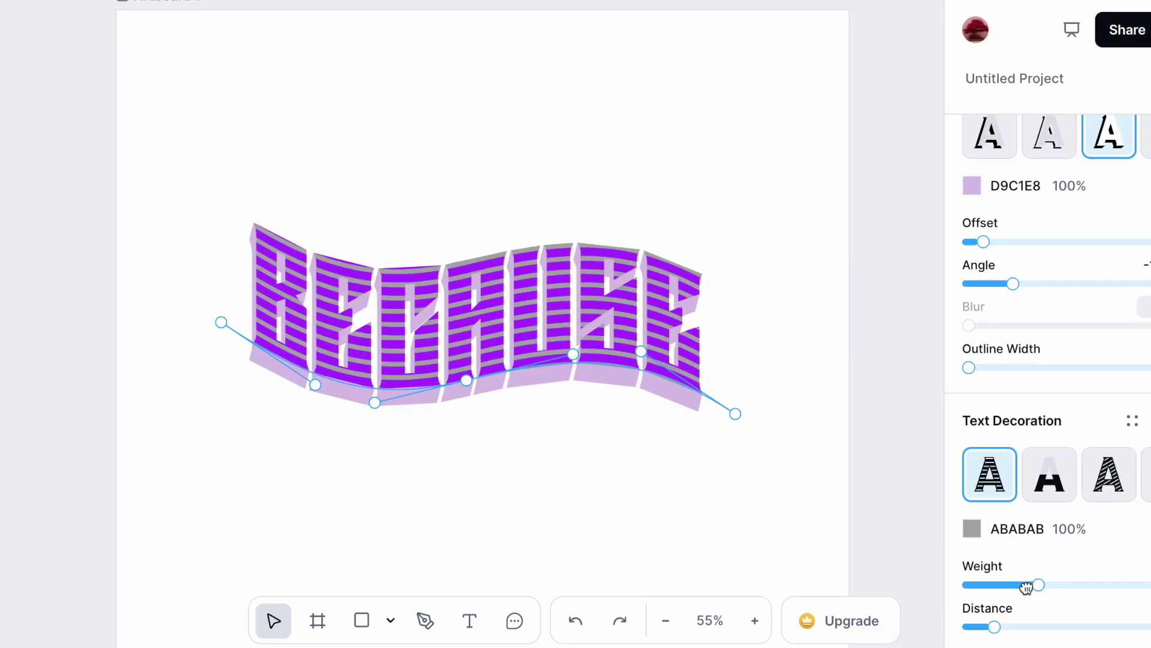
{"action": "left_click_drag", "start_coordinate": [1002, 587], "coordinate": [987, 590]}
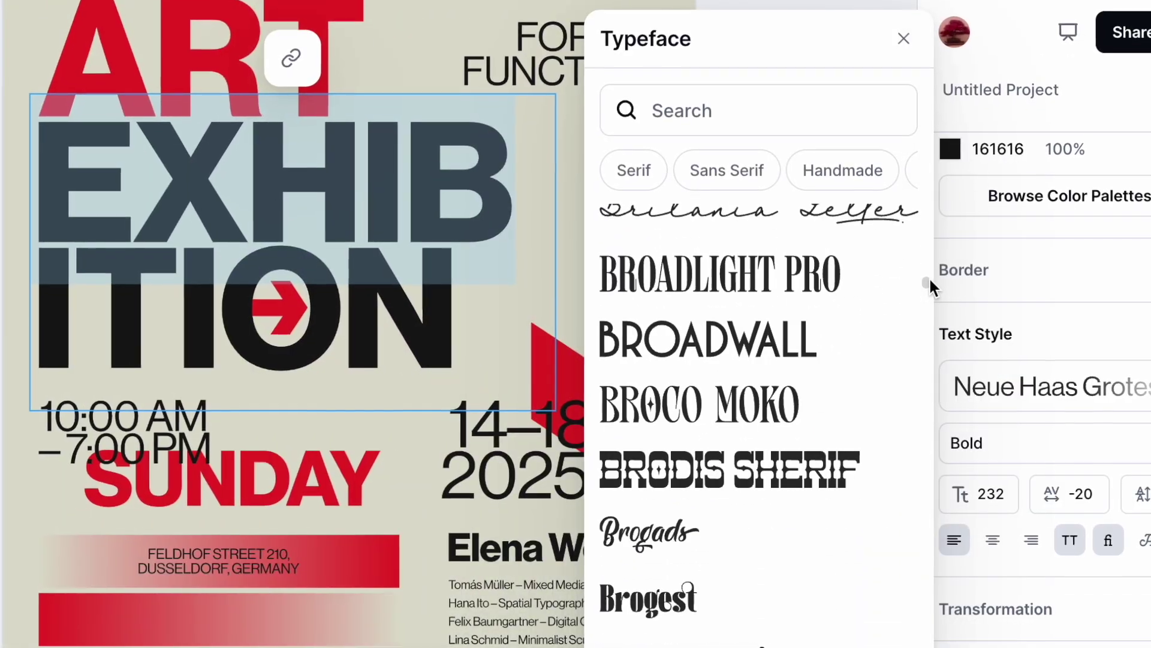
{"action": "scroll", "coordinate": [931, 277], "scroll_direction": "down", "scroll_amount": 10}
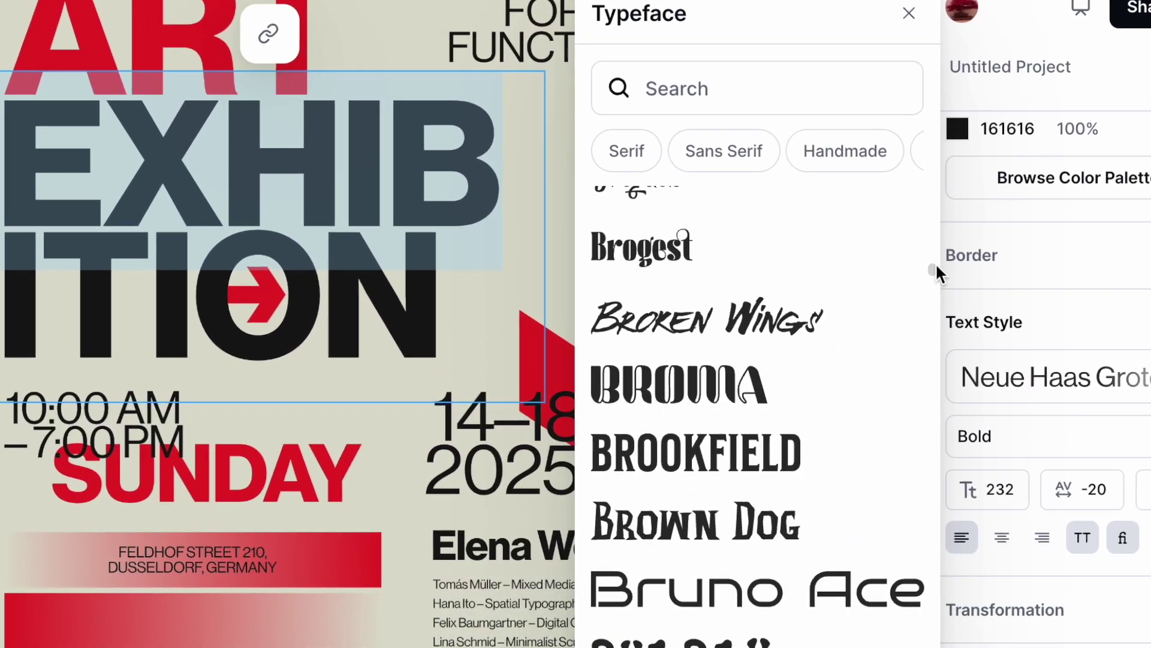
{"action": "scroll", "coordinate": [937, 258], "scroll_direction": "down", "scroll_amount": 8}
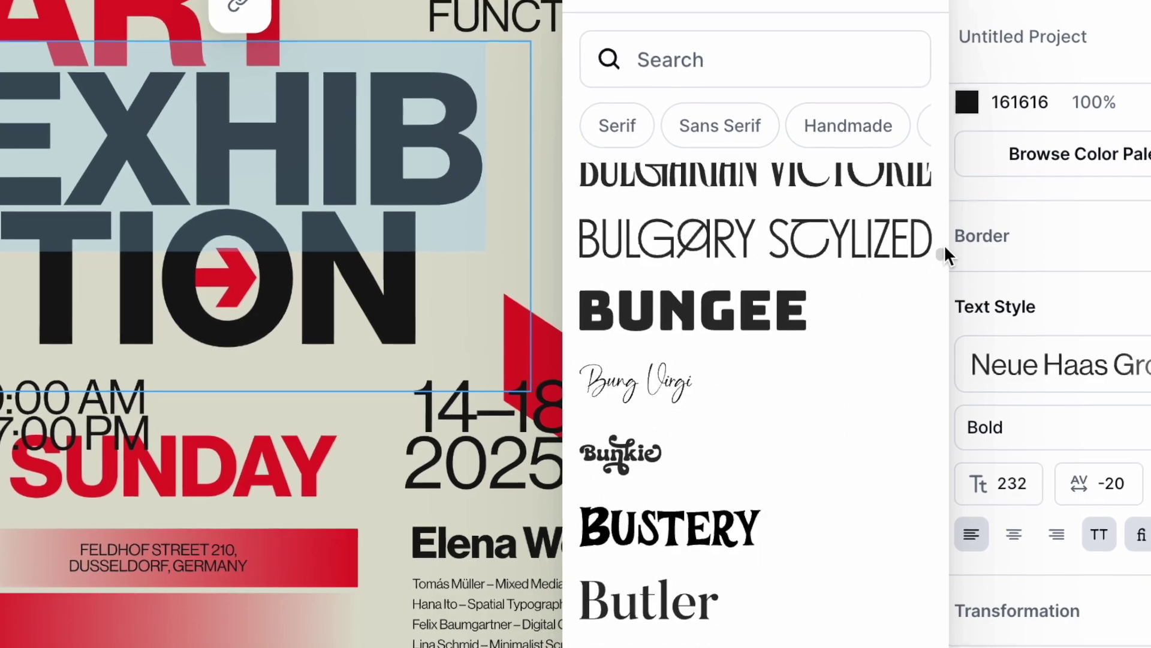
{"action": "scroll", "coordinate": [949, 235], "scroll_direction": "down", "scroll_amount": 5}
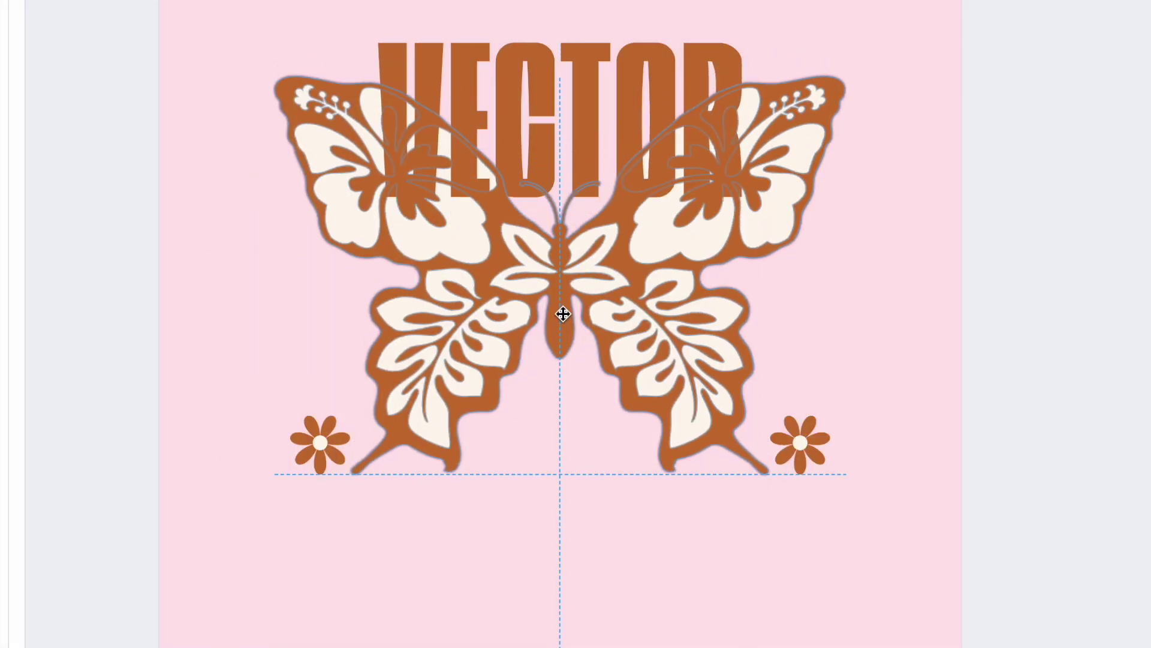
Move the butterfly below the VECTOR title, then enter and exit its anchor-point editing
{"action": "left_click_drag", "start_coordinate": [561, 419], "coordinate": [561, 437]}
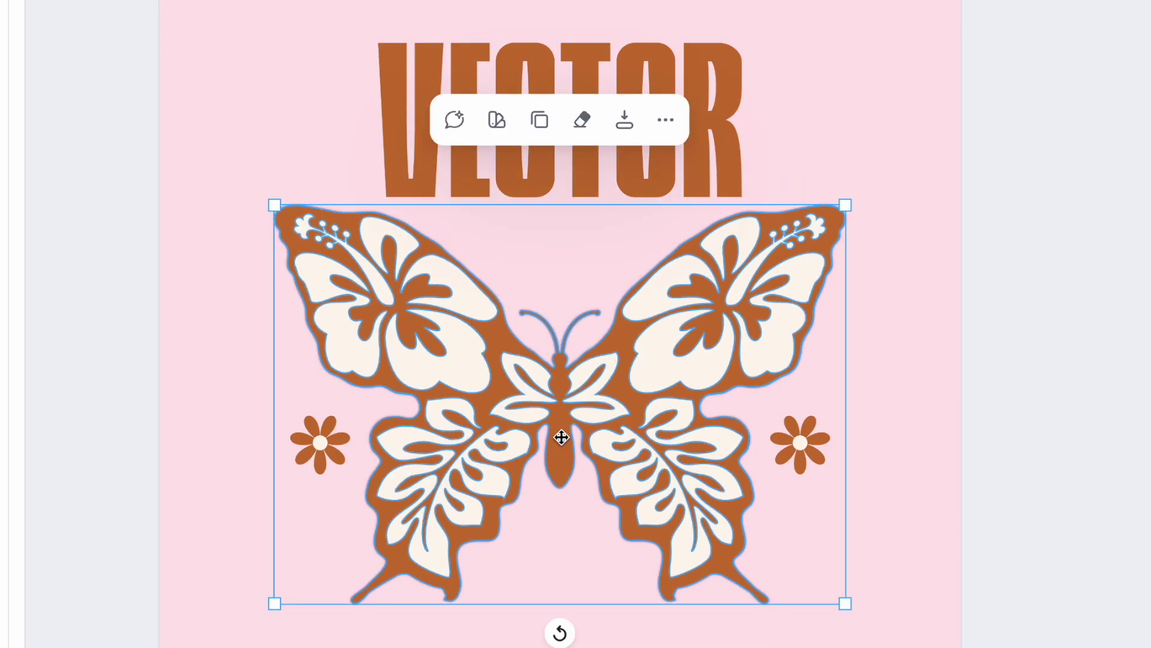
{"action": "double_click", "coordinate": [560, 398]}
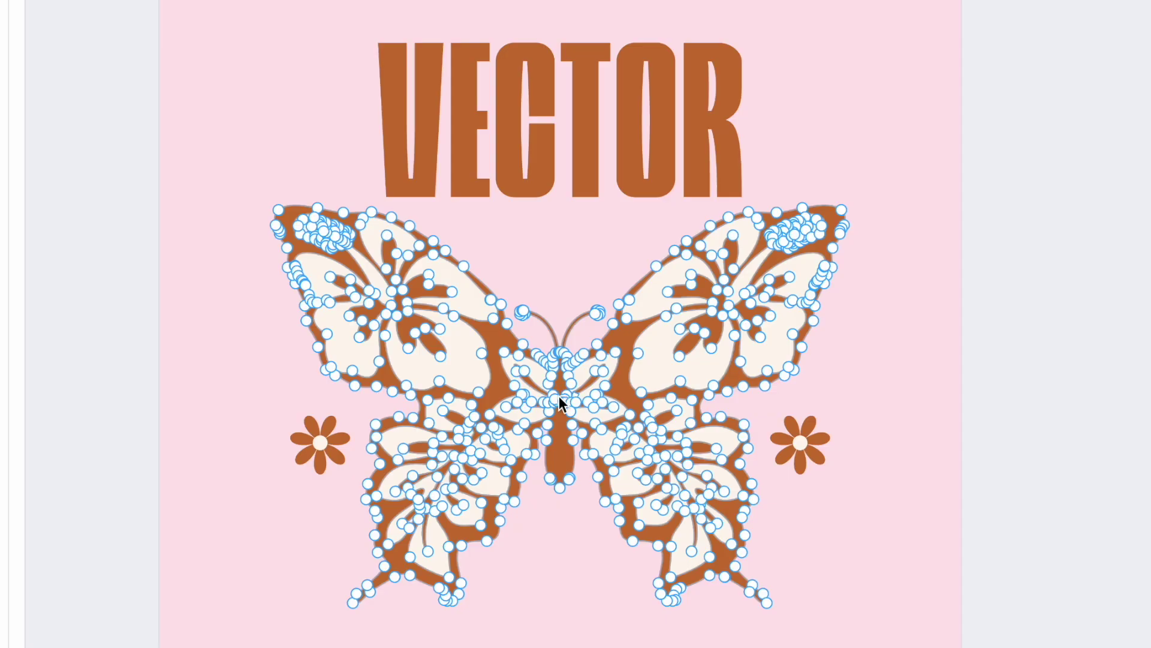
{"action": "key", "text": "Escape"}
{"action": "scroll", "coordinate": [559, 396], "scroll_direction": "up", "scroll_amount": 5}
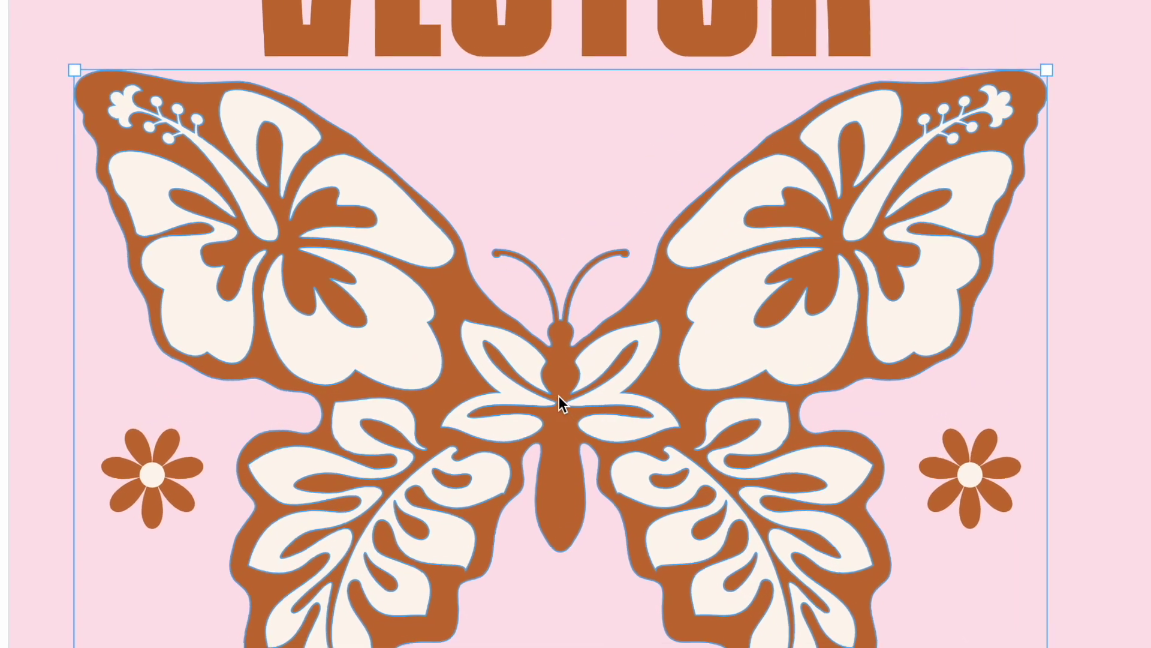
{"action": "scroll", "coordinate": [558, 396], "scroll_direction": "up", "scroll_amount": 5}
{"action": "scroll", "coordinate": [559, 396], "scroll_direction": "up", "scroll_amount": 3}
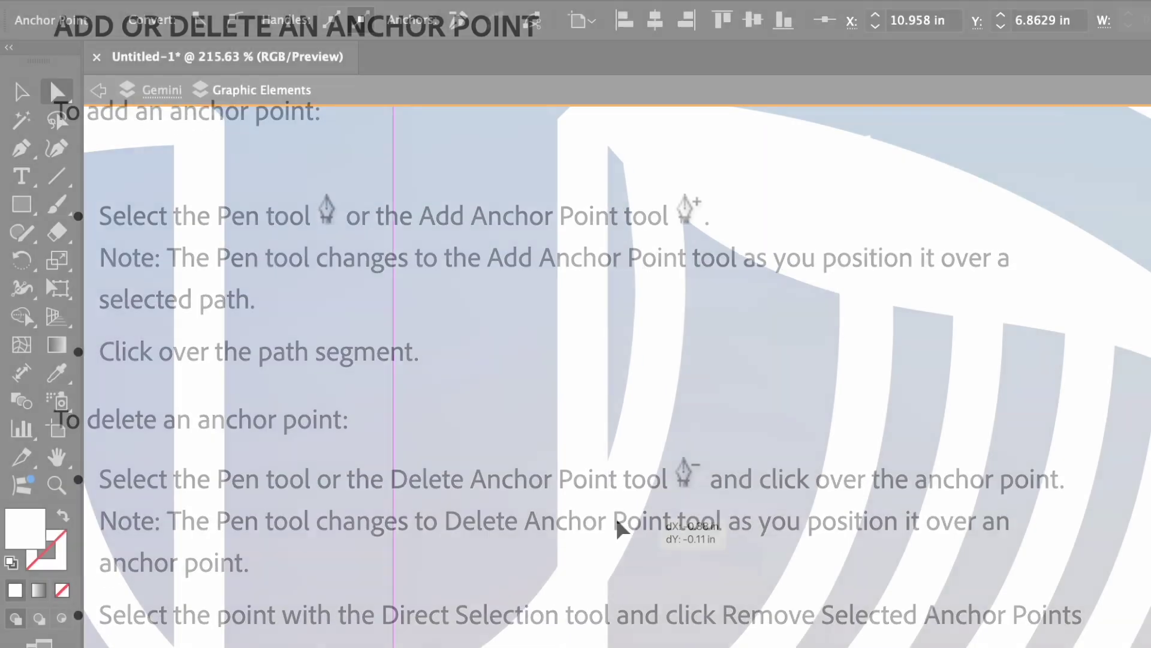
Select a white stripe path and bend its curve from the lower-left anchor's direction handle
{"action": "left_click_drag", "start_coordinate": [617, 528], "coordinate": [742, 560]}
{"action": "left_click", "coordinate": [706, 510]}
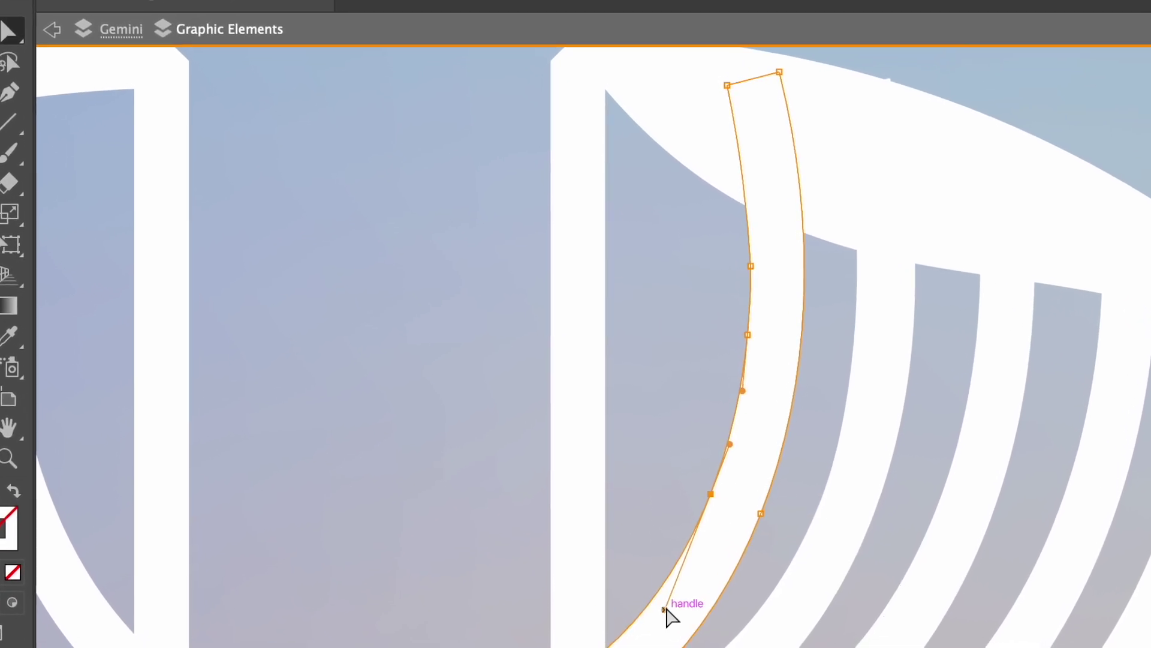
{"action": "left_click_drag", "start_coordinate": [665, 609], "coordinate": [674, 575]}
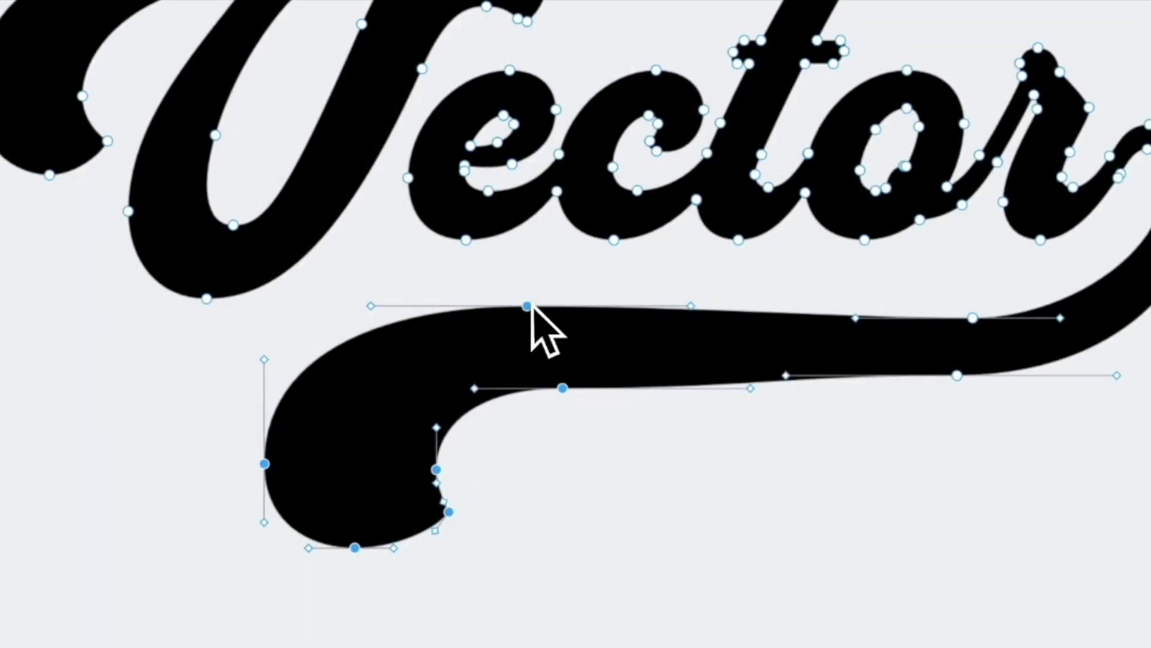
Drag the swash's top anchor upward to reshape its curve
{"action": "left_click_drag", "start_coordinate": [532, 306], "coordinate": [530, 263]}
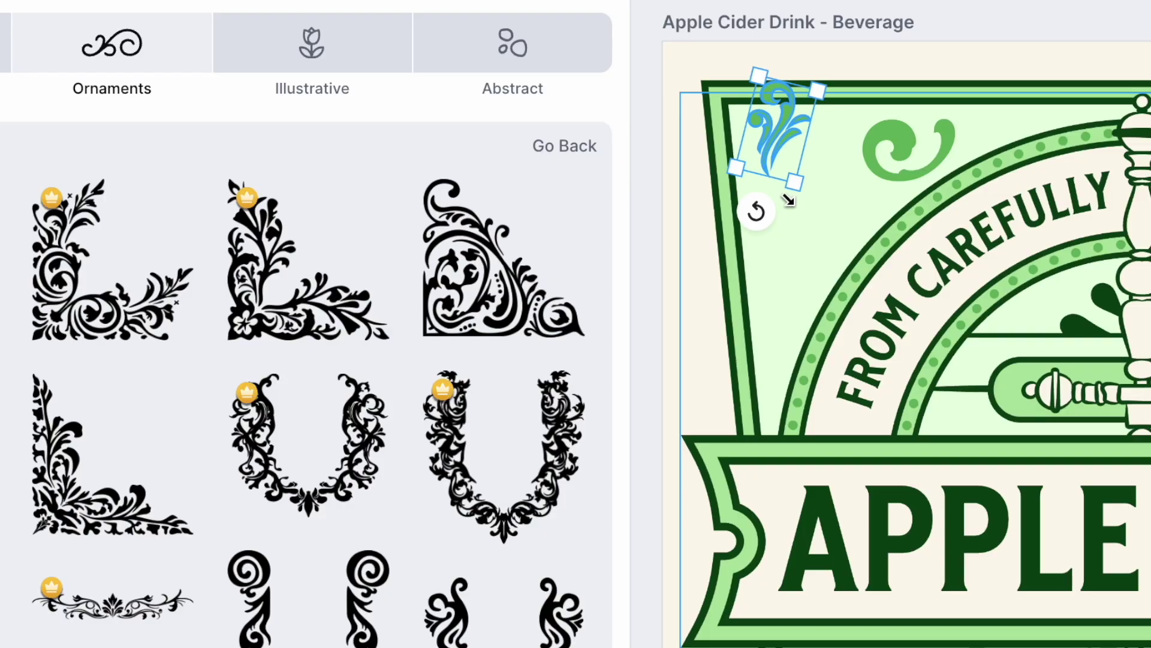
Enlarge the ornament on the label by dragging its corner handle
{"action": "left_click_drag", "start_coordinate": [827, 183], "coordinate": [917, 267]}
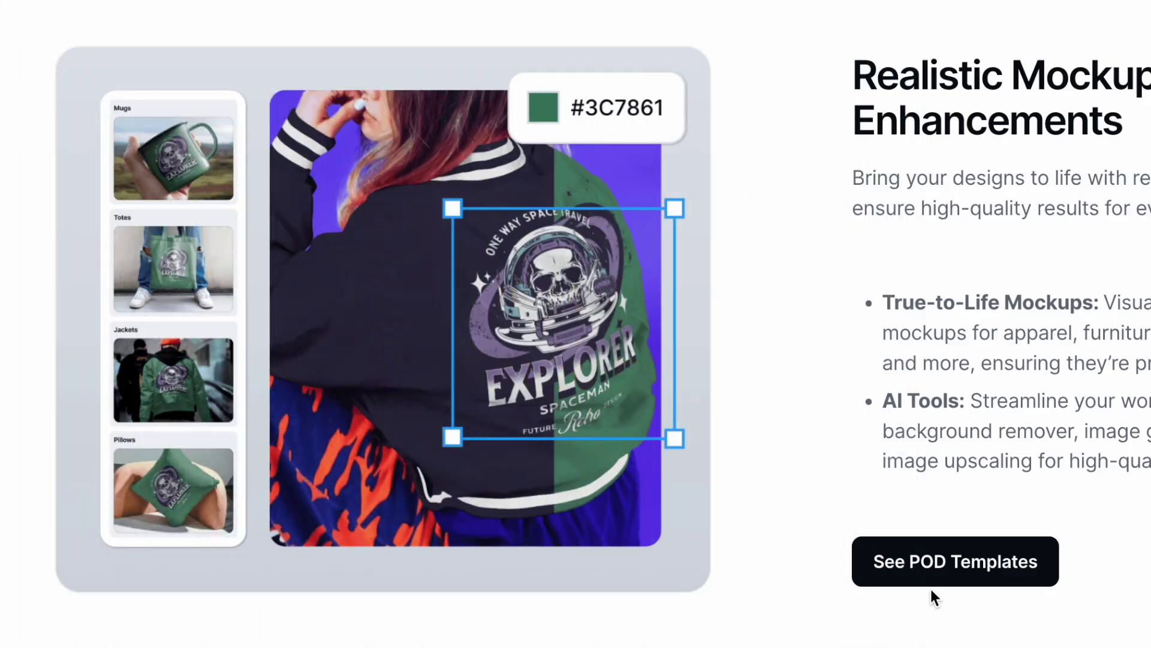
Go to the print-on-demand merchandise templates via See POD Templates
{"action": "left_click", "coordinate": [939, 582]}
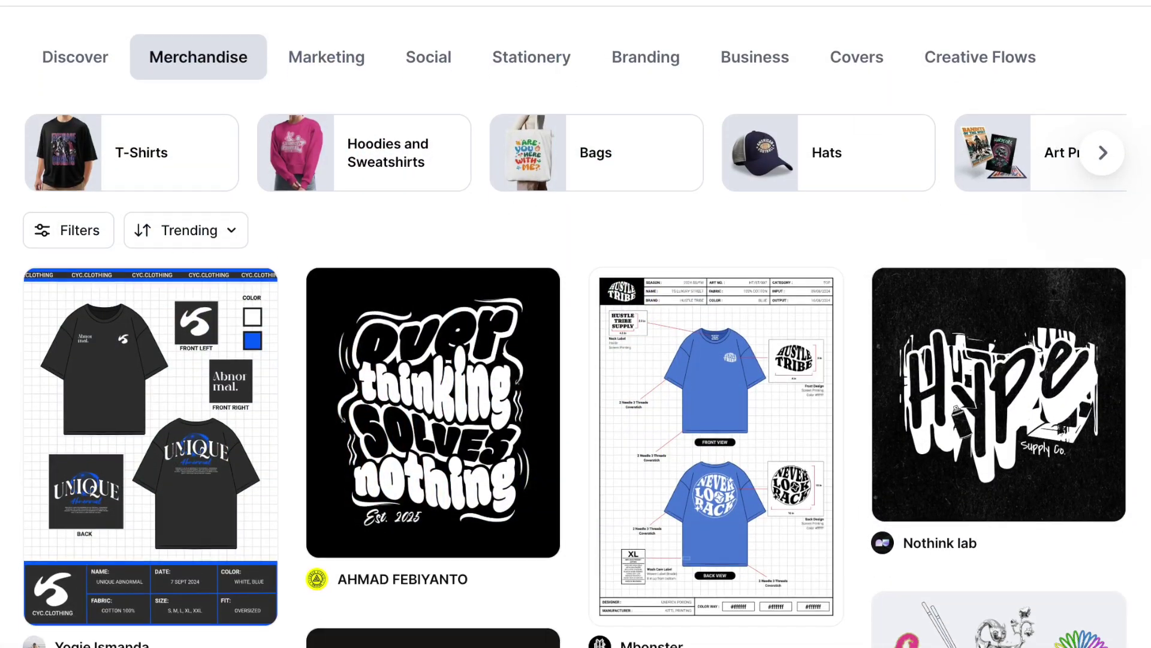
Scroll through the Merchandise grid of trending shirt designs
{"action": "scroll", "coordinate": [575, 324], "scroll_direction": "down", "scroll_amount": 4}
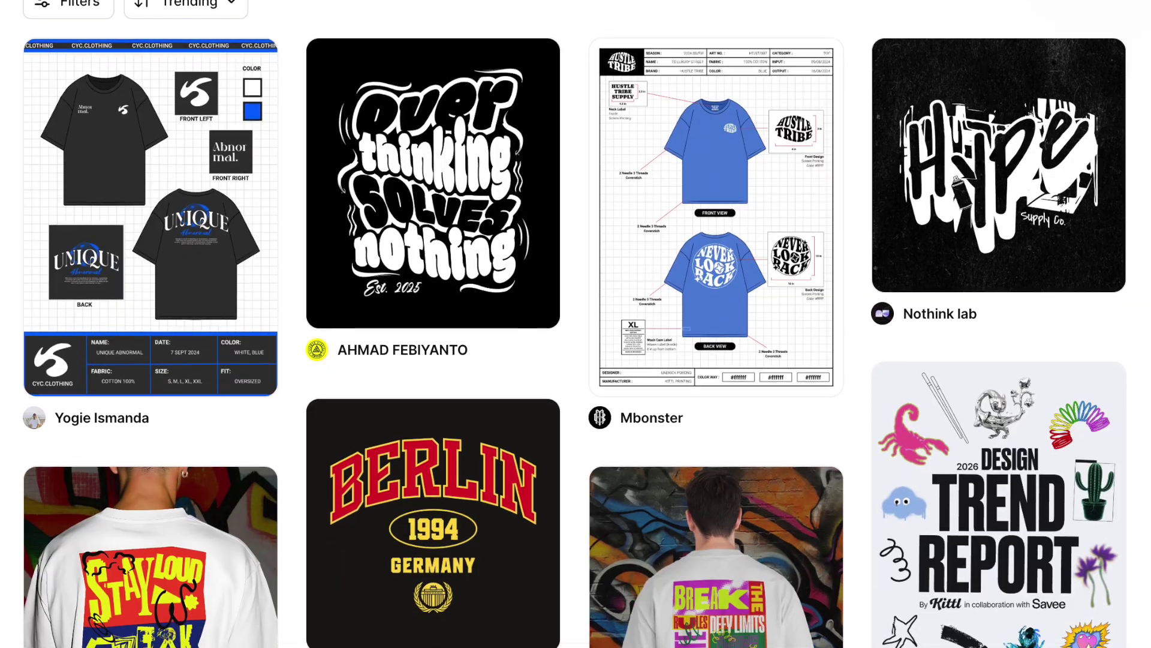
{"action": "scroll", "coordinate": [576, 323], "scroll_direction": "down", "scroll_amount": 1}
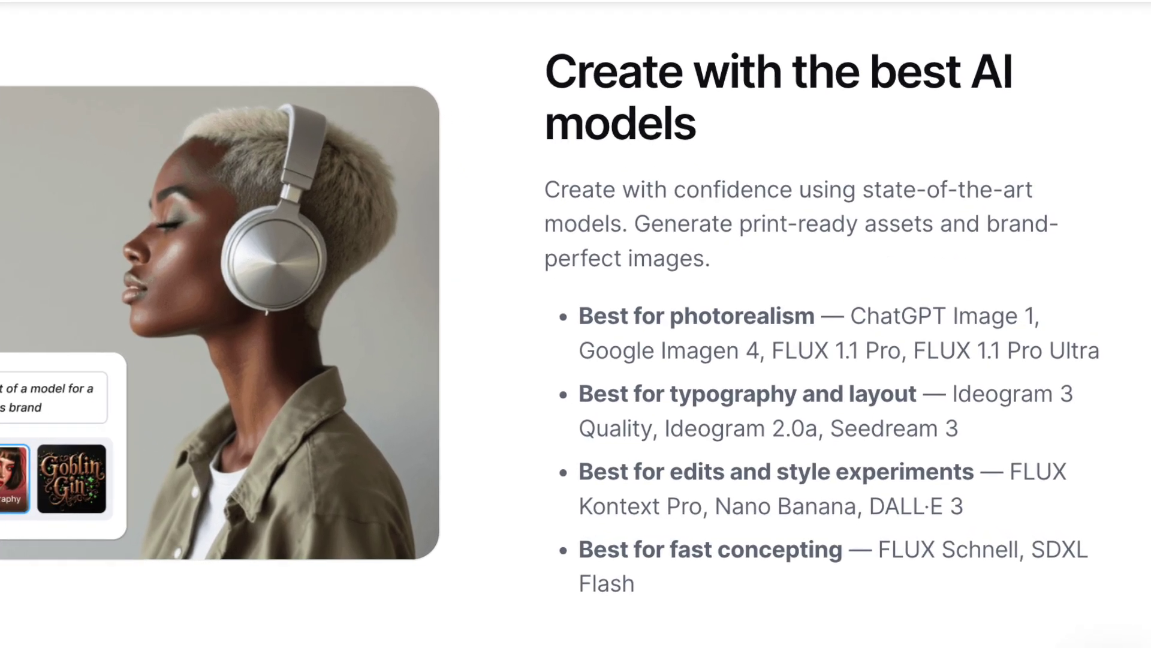
Run Generate Image on the perfume-bottle prompt in the Image Generator
{"action": "left_click", "coordinate": [349, 378]}
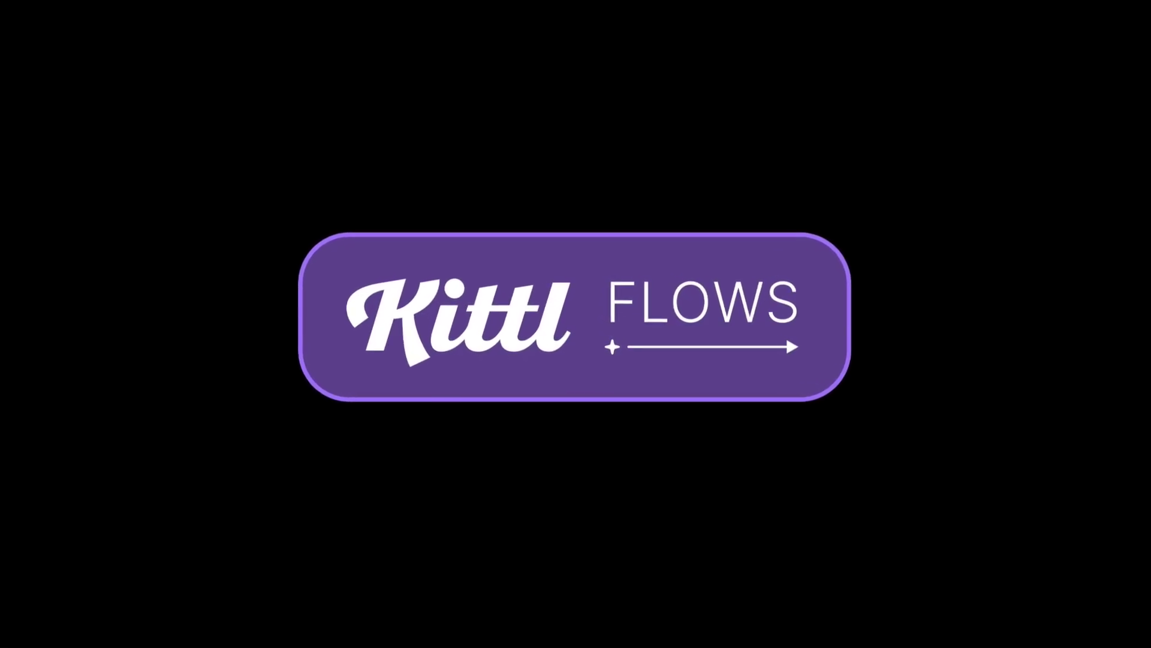
Submit the prompt 'Create a coffee shop brand.' in the Kittl Flows prompt box
{"action": "type", "text": "Create a coffee shop brand."}
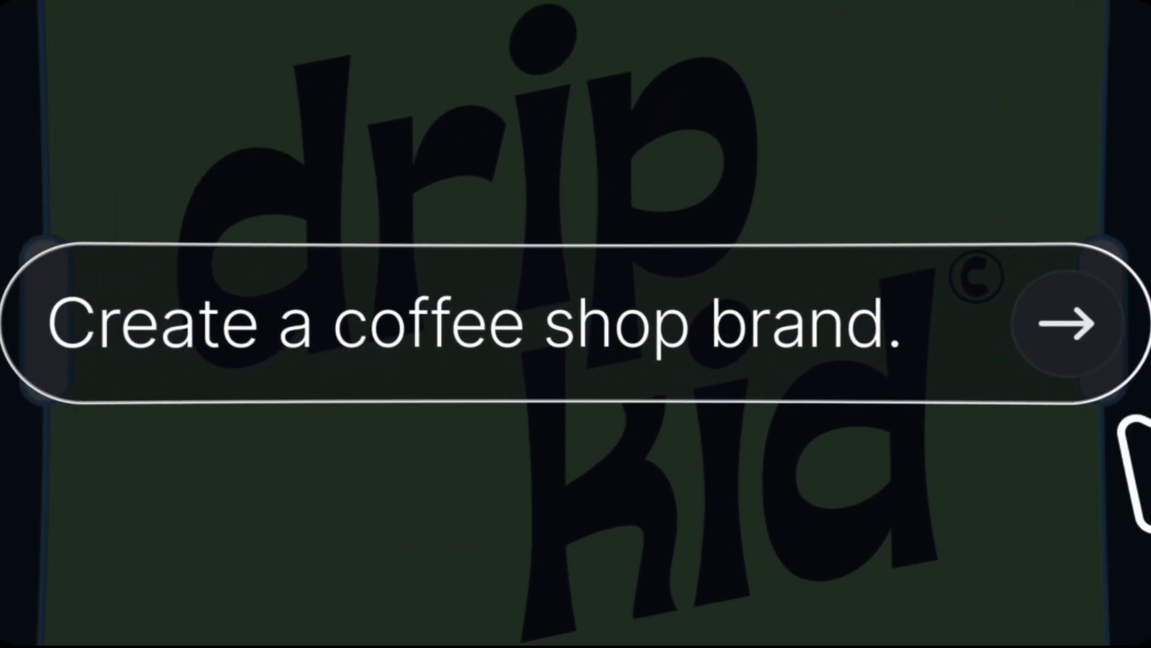
{"action": "left_click", "coordinate": [1077, 357]}
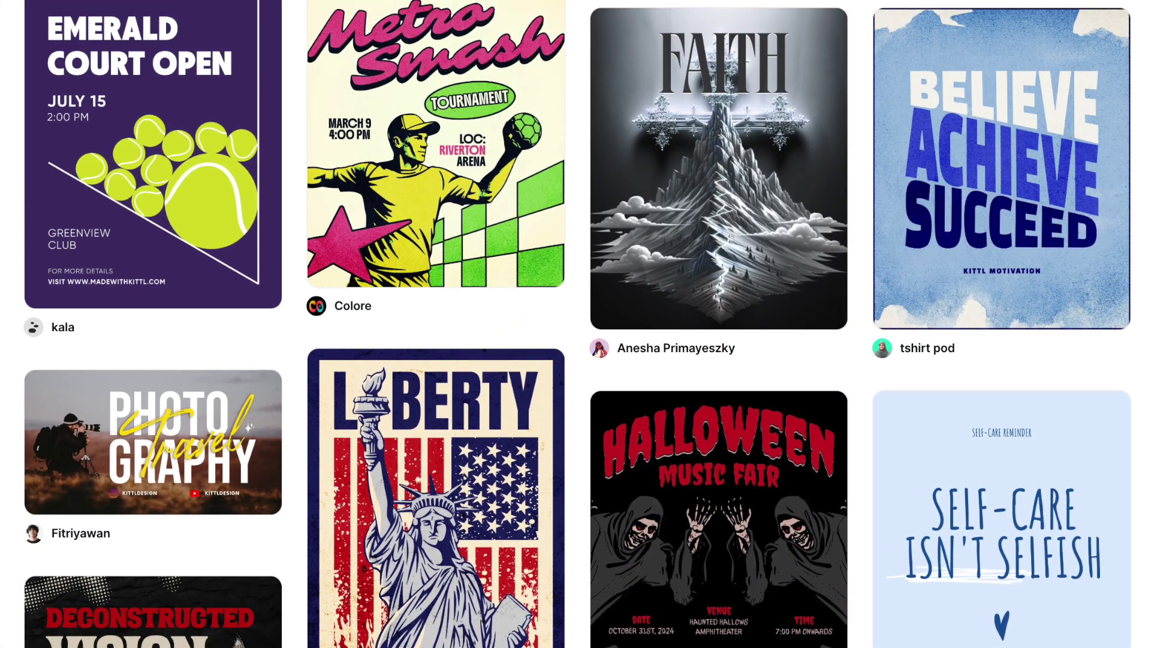
Scroll up and down through the Kittl template gallery
{"action": "scroll", "coordinate": [575, 323], "scroll_direction": "up", "scroll_amount": 5}
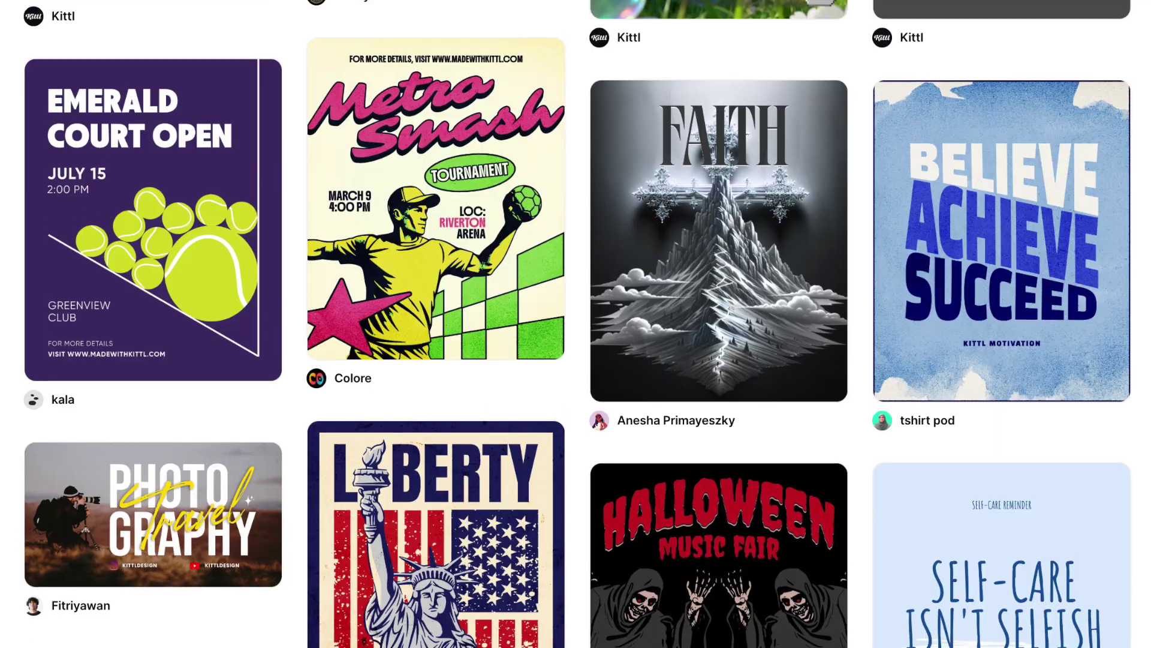
{"action": "scroll", "coordinate": [575, 324], "scroll_direction": "up", "scroll_amount": 3}
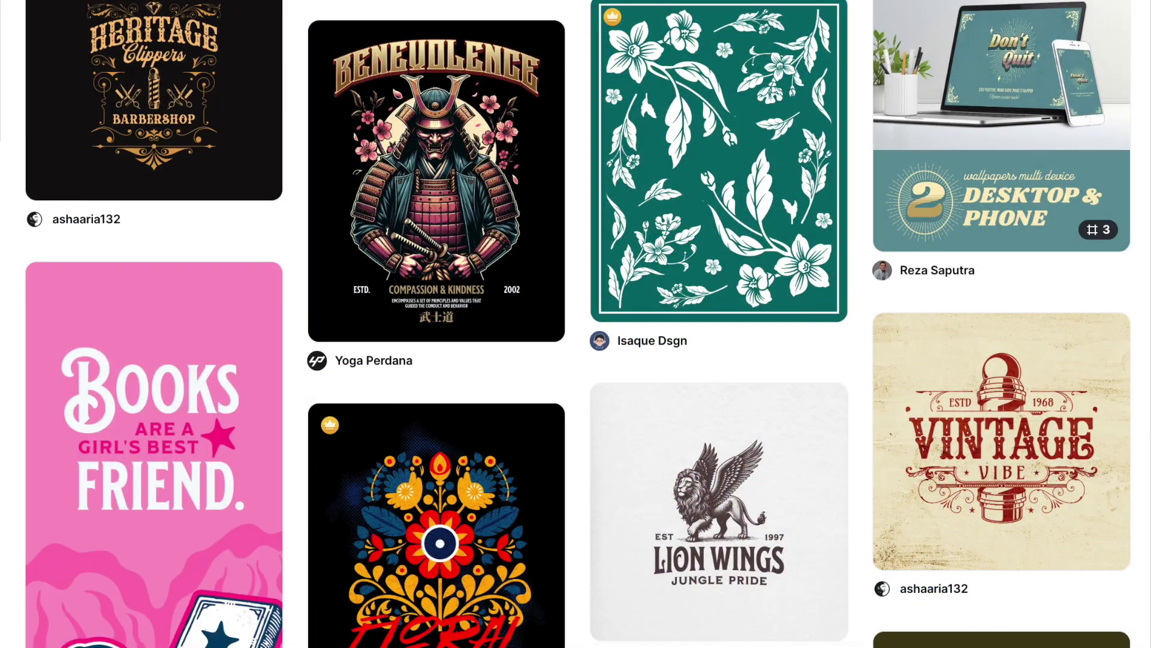
{"action": "scroll", "coordinate": [576, 323], "scroll_direction": "down", "scroll_amount": 1}
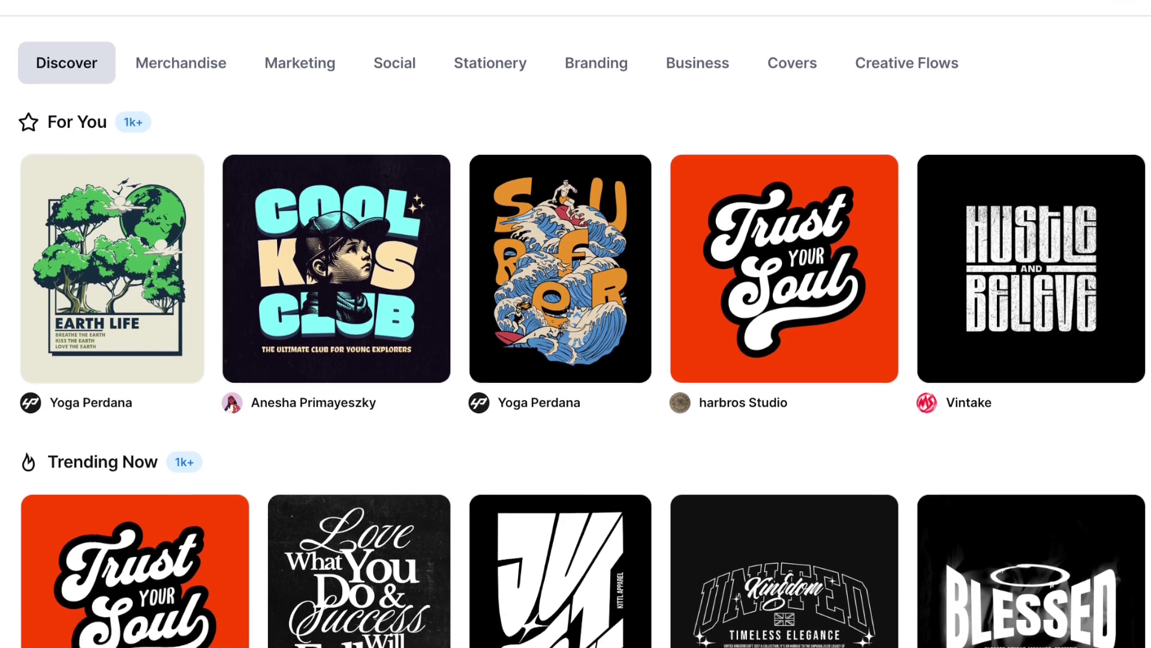
Scroll the Discover rows past Trending Now, Weekly Staff Picks, Kittl Flows and Design Bundles to T-Shirts
{"action": "scroll", "coordinate": [575, 324], "scroll_direction": "down", "scroll_amount": 6}
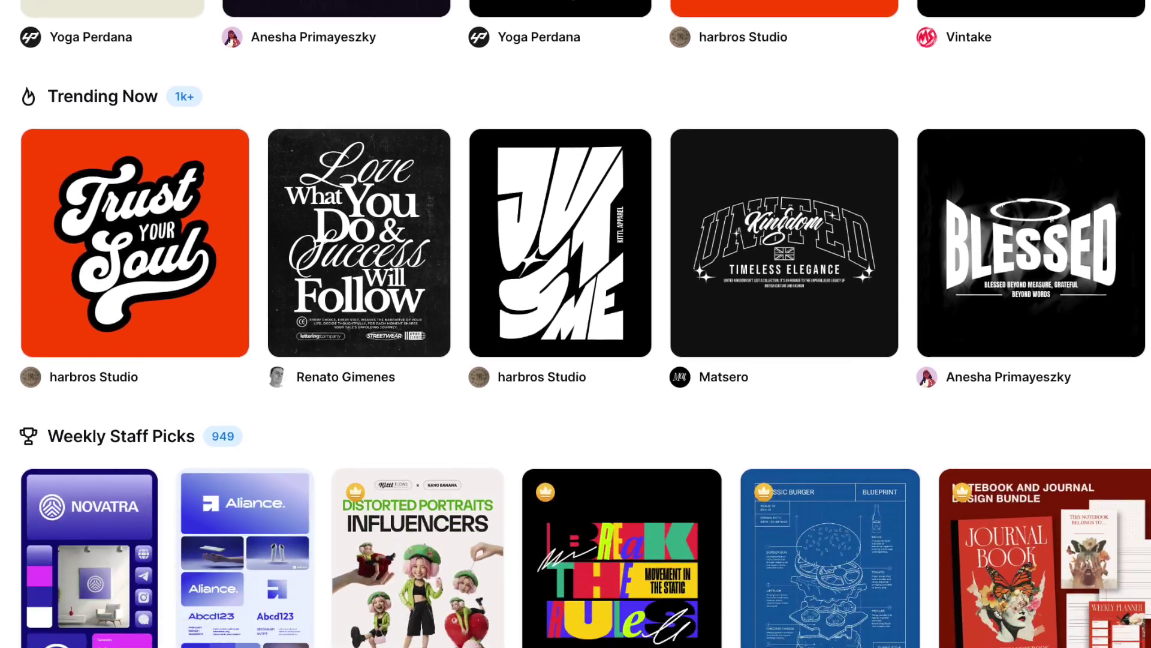
{"action": "scroll", "coordinate": [575, 324], "scroll_direction": "down", "scroll_amount": 8}
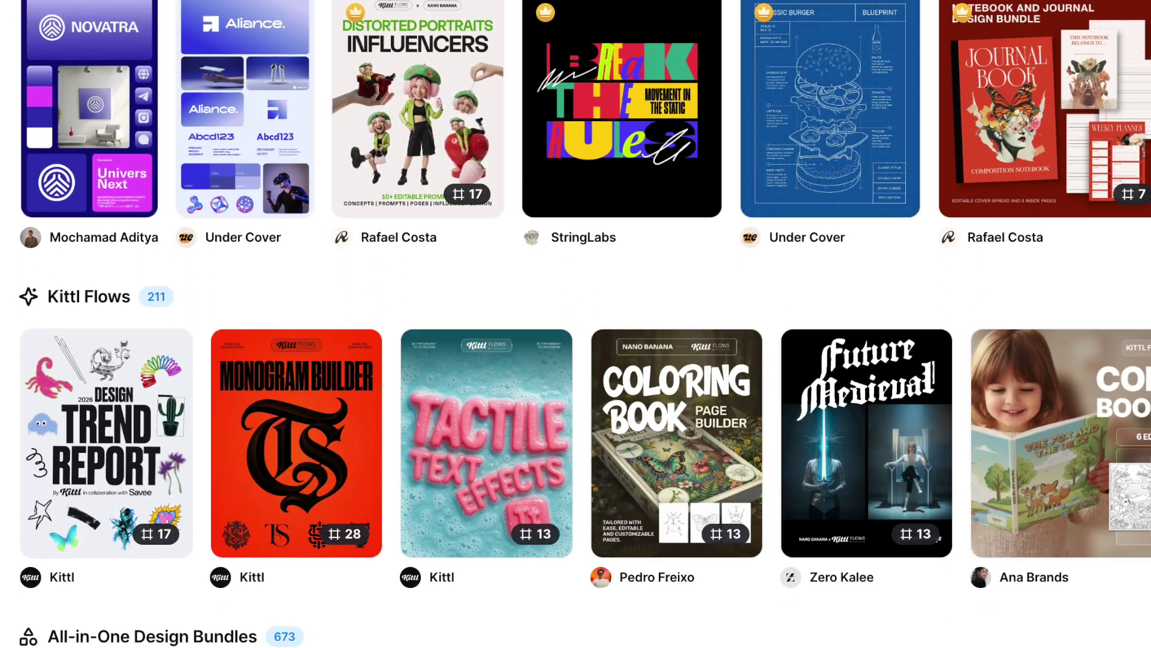
{"action": "scroll", "coordinate": [576, 324], "scroll_direction": "down", "scroll_amount": 8}
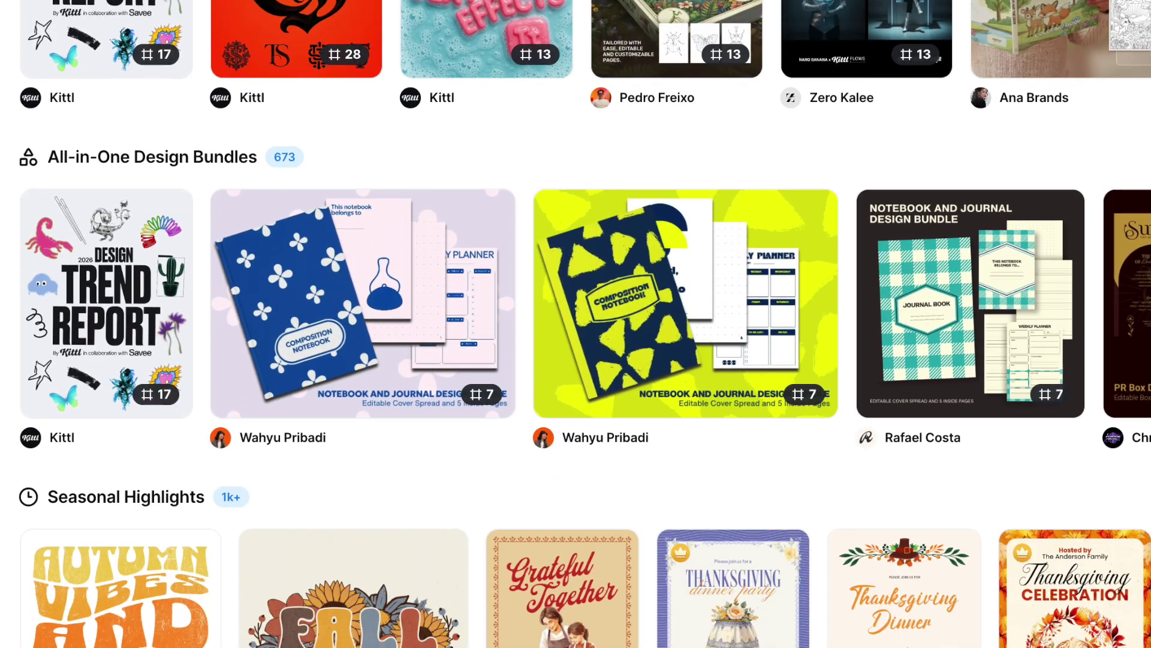
{"action": "scroll", "coordinate": [576, 324], "scroll_direction": "down", "scroll_amount": 6}
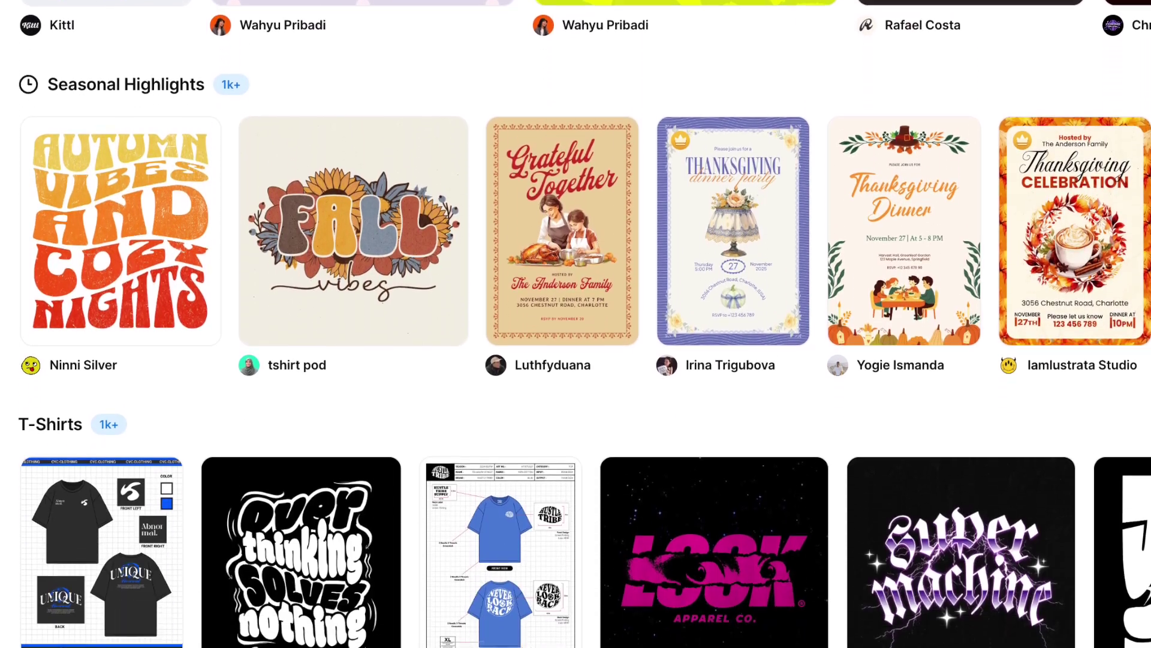
{"action": "scroll", "coordinate": [575, 324], "scroll_direction": "down", "scroll_amount": 1}
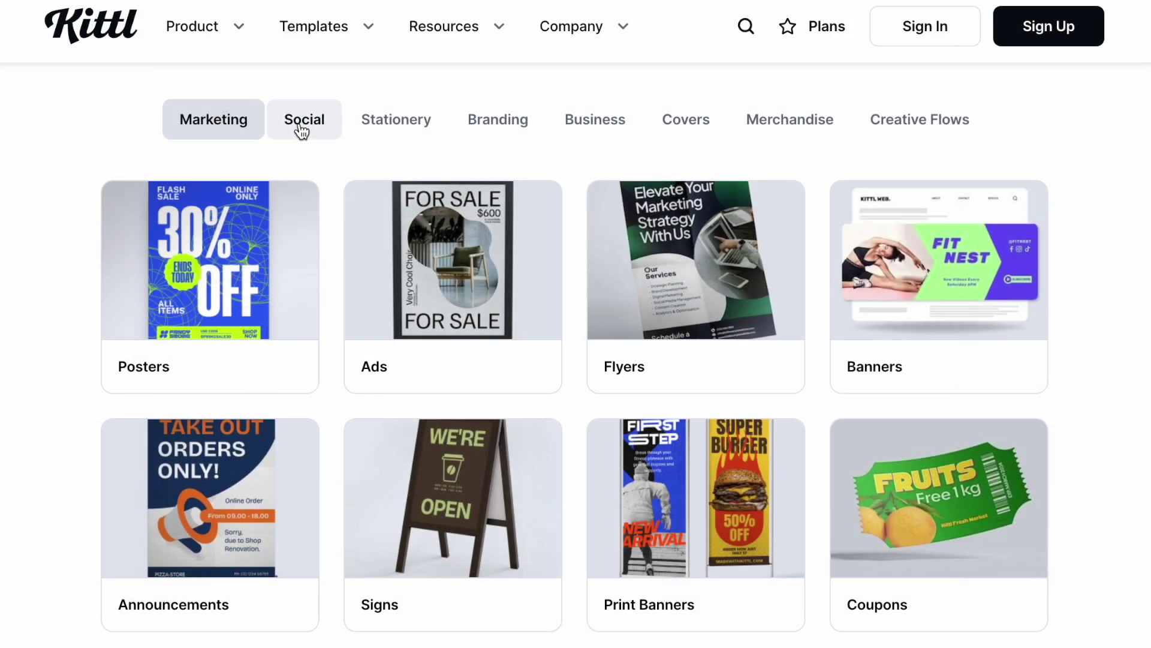
Browse the Social, Stationery and Branding template categories in turn
{"action": "left_click", "coordinate": [302, 128]}
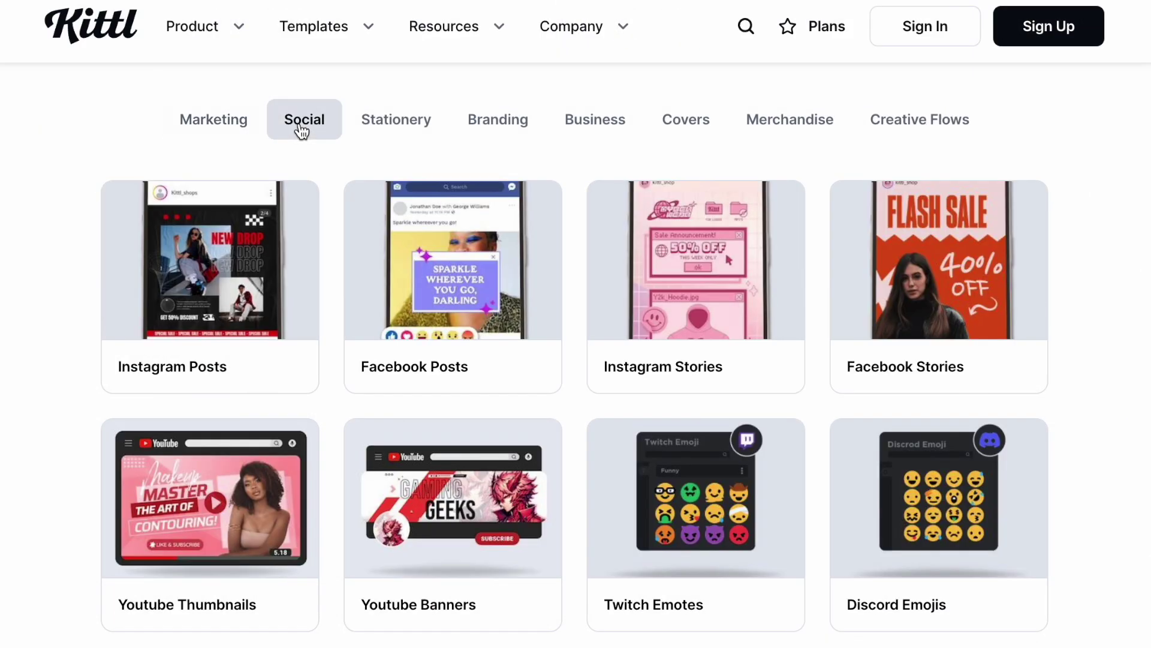
{"action": "left_click", "coordinate": [396, 123]}
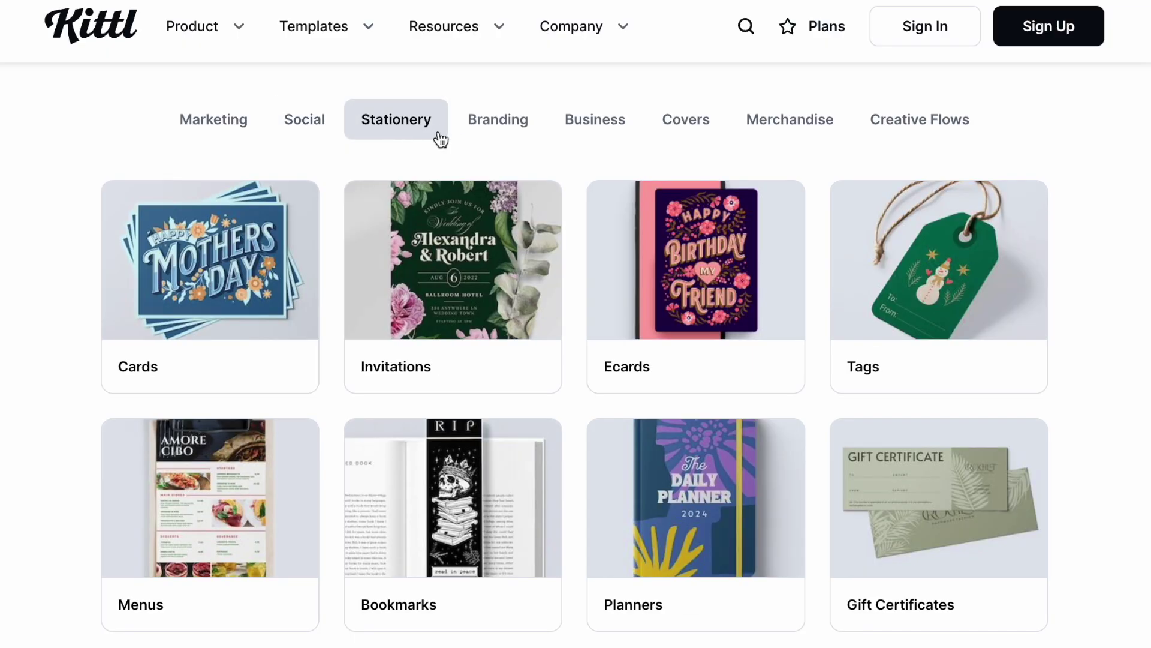
{"action": "left_click", "coordinate": [488, 136]}
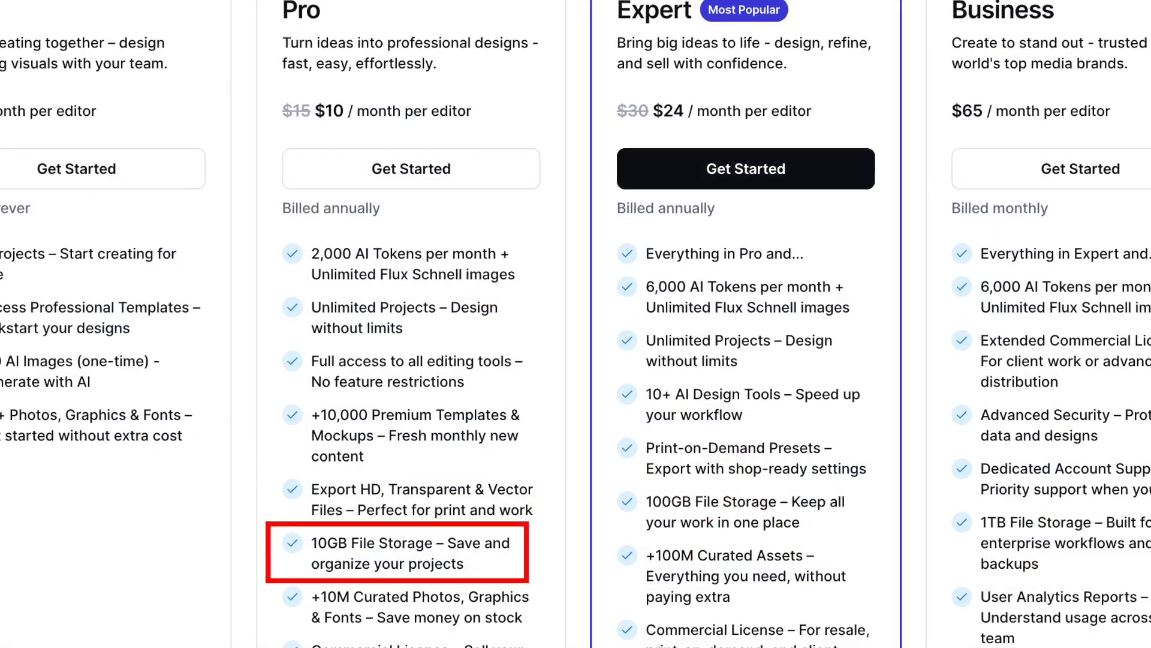